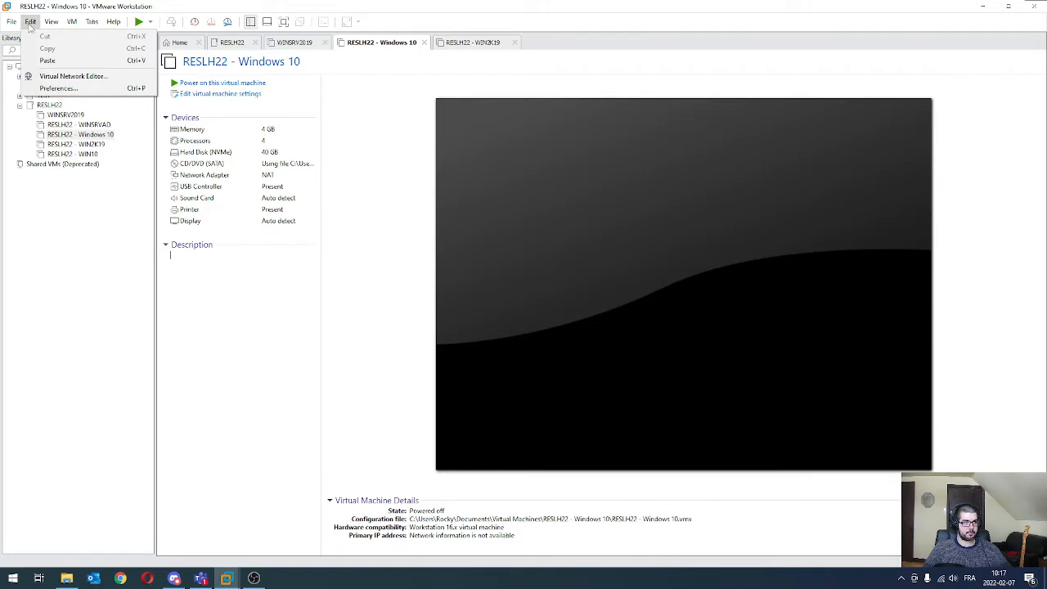
Step: Open the Virtual Network Editor, look over the VMnet8 and VMnet1 networks, and unlock the configuration for changes with administrator privileges
{"action": "left_click", "coordinate": [96, 329]}
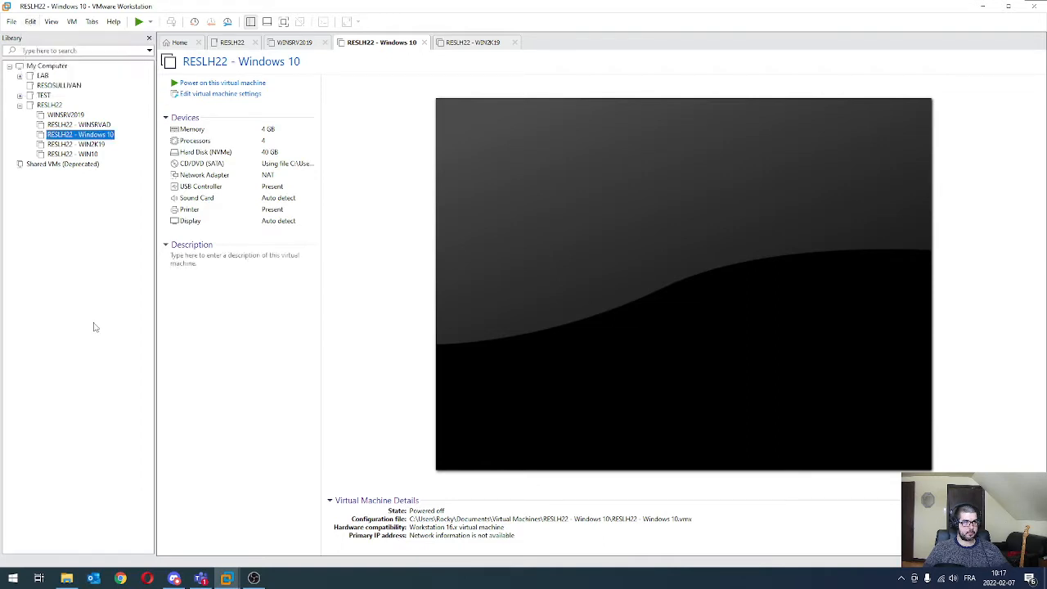
{"action": "left_click", "coordinate": [31, 21]}
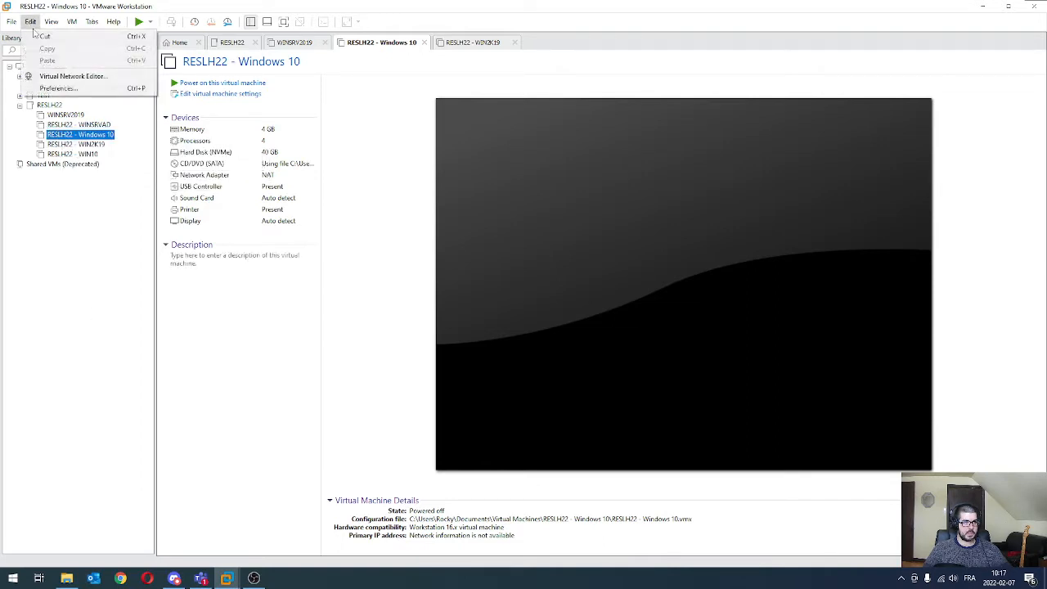
{"action": "left_click", "coordinate": [62, 78]}
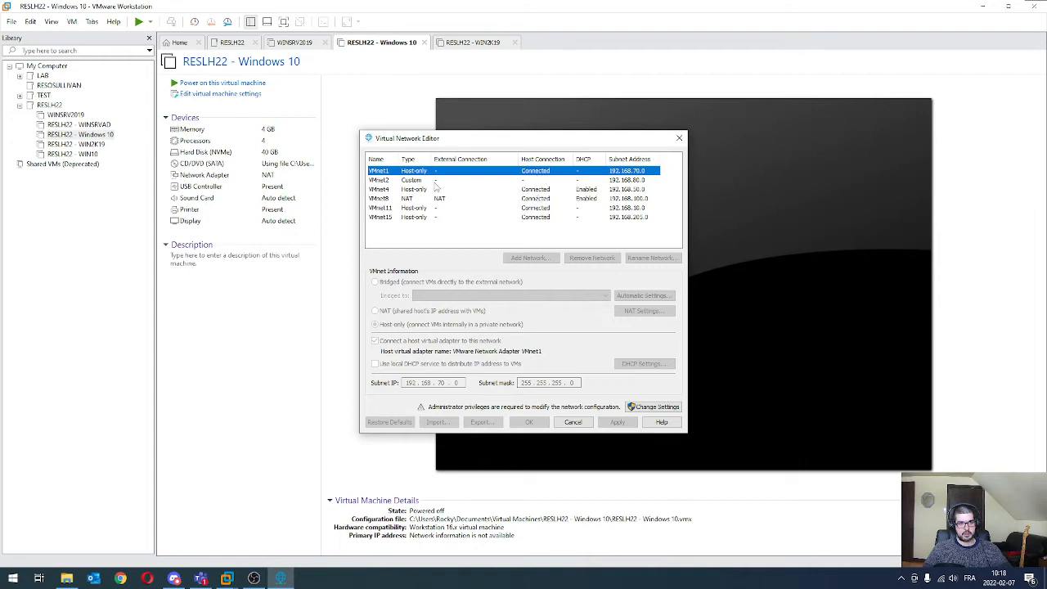
{"action": "left_click", "coordinate": [590, 199]}
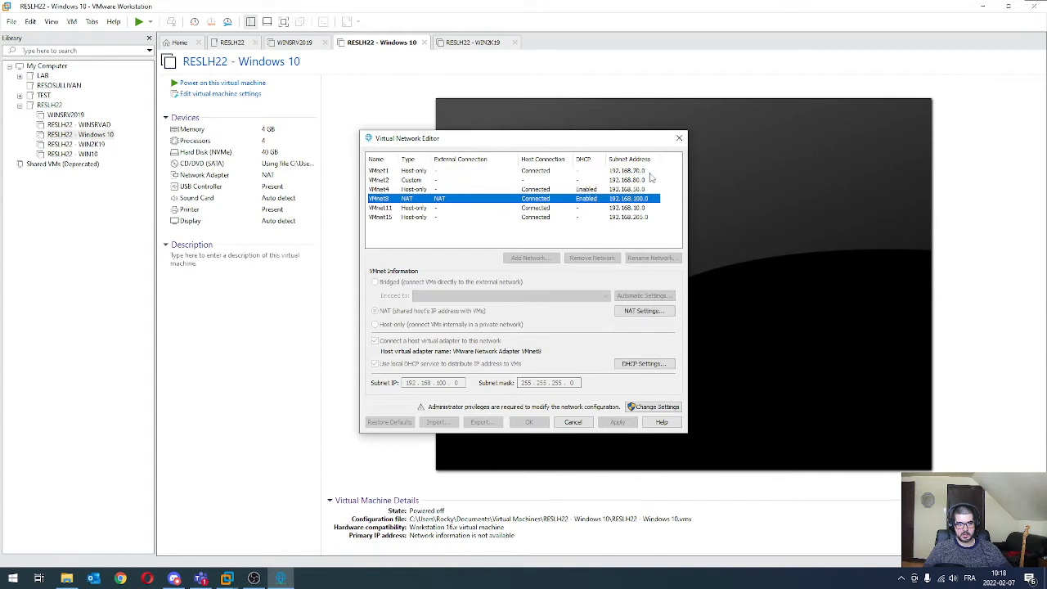
{"action": "left_click", "coordinate": [650, 173]}
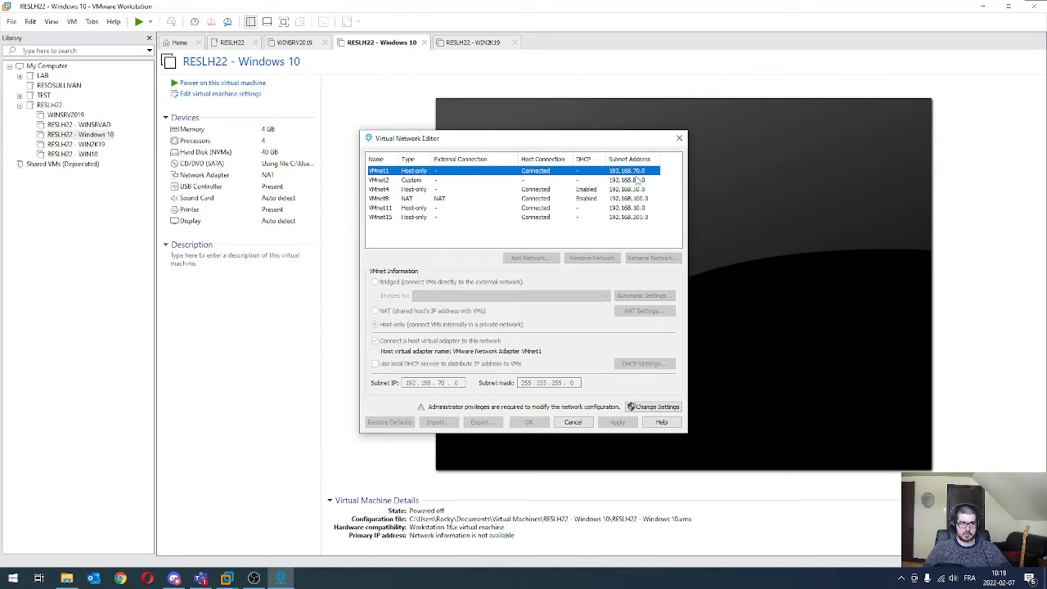
{"action": "left_click", "coordinate": [482, 241]}
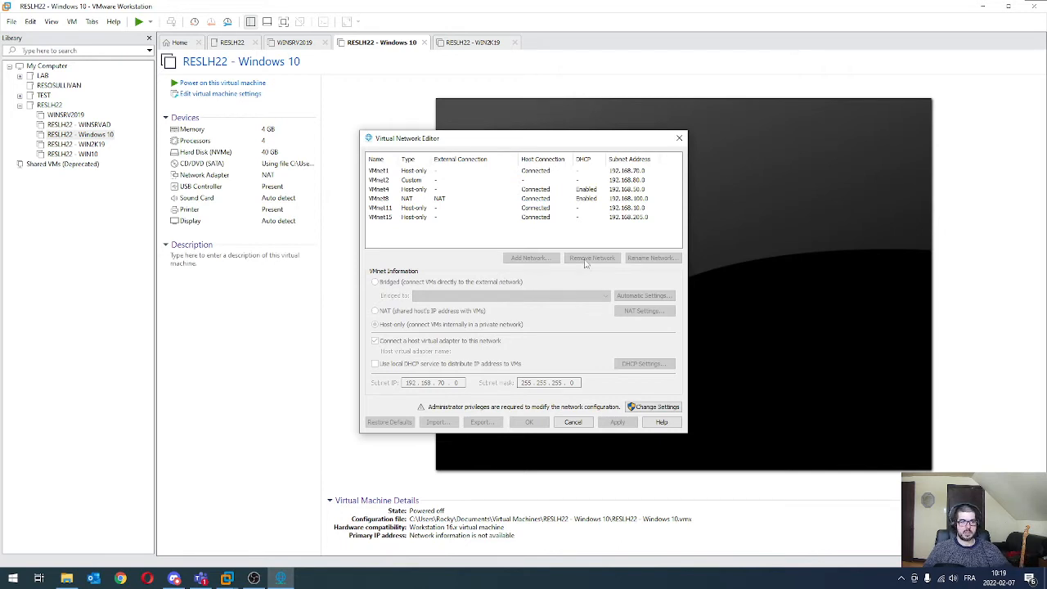
{"action": "left_click", "coordinate": [659, 407]}
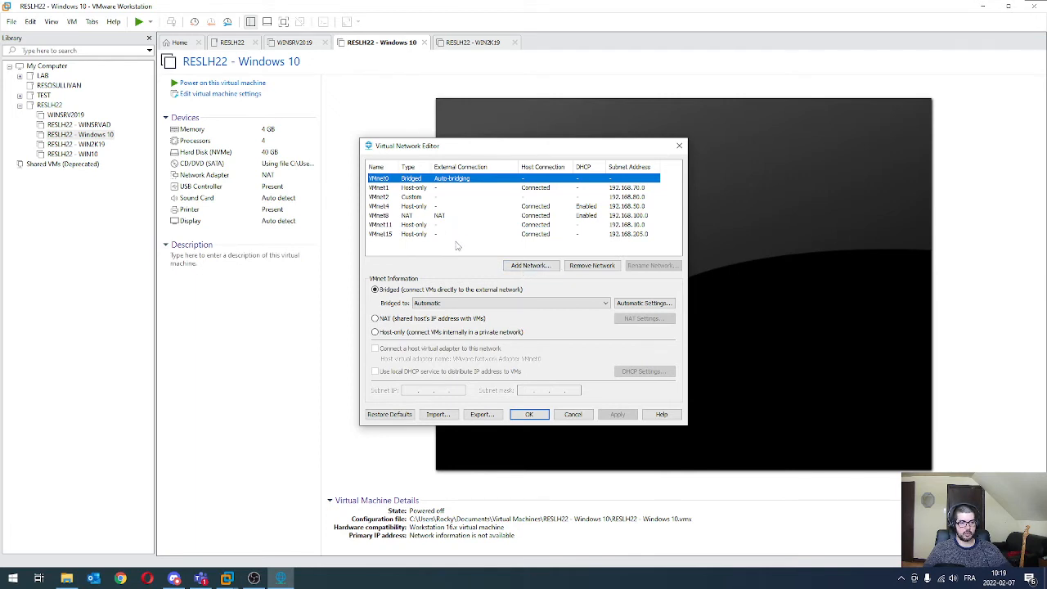
{"action": "left_click", "coordinate": [388, 190]}
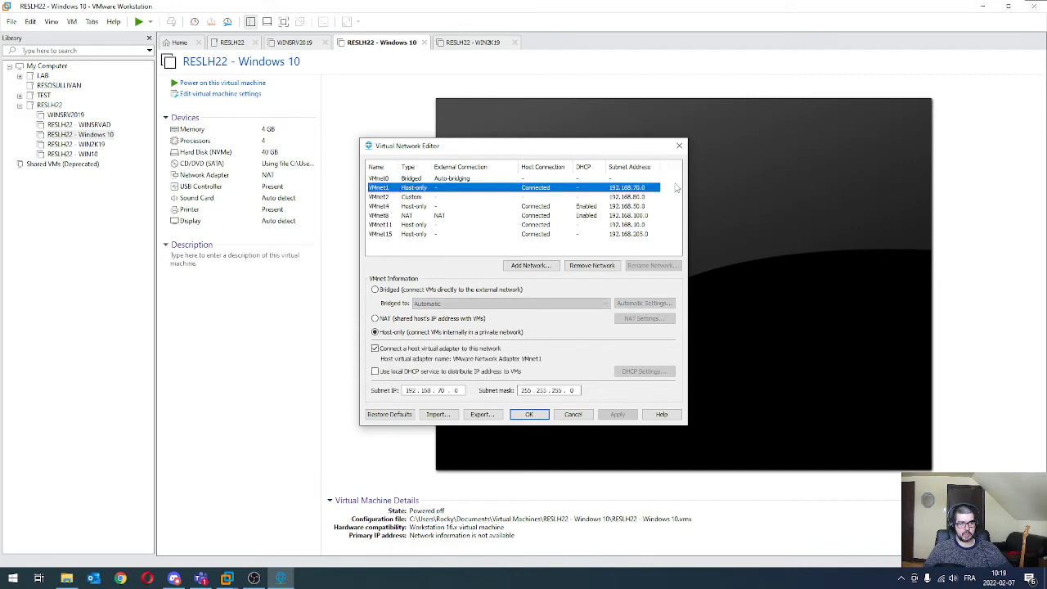
{"action": "left_click", "coordinate": [438, 391]}
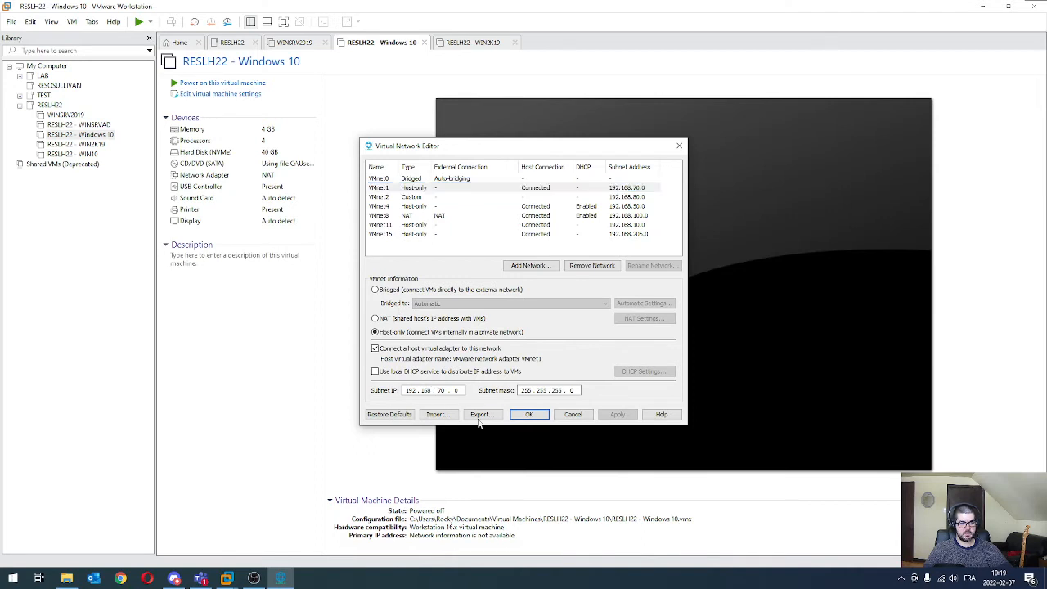
{"action": "type", "text": "30"}
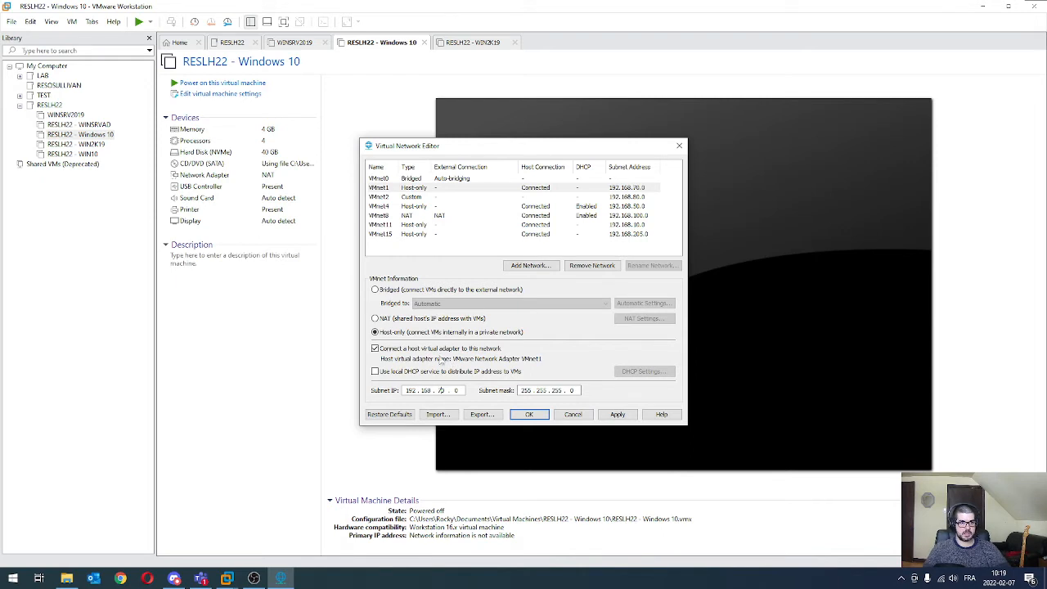
Step: Add the virtual network VMnet3 and set its subnet IP to 192.168.30.0
{"action": "left_click", "coordinate": [524, 267]}
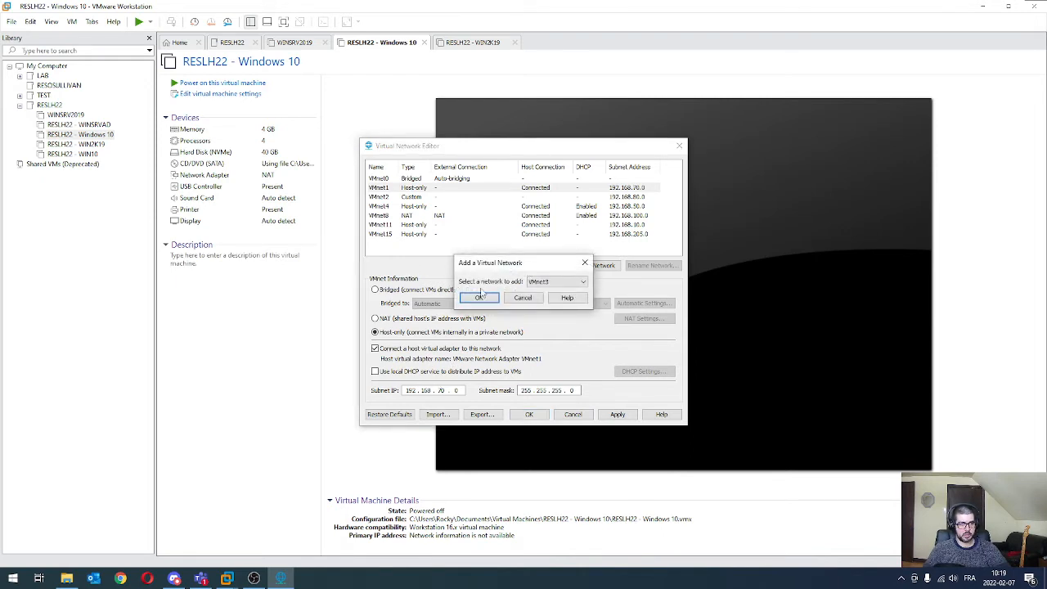
{"action": "left_click", "coordinate": [554, 281]}
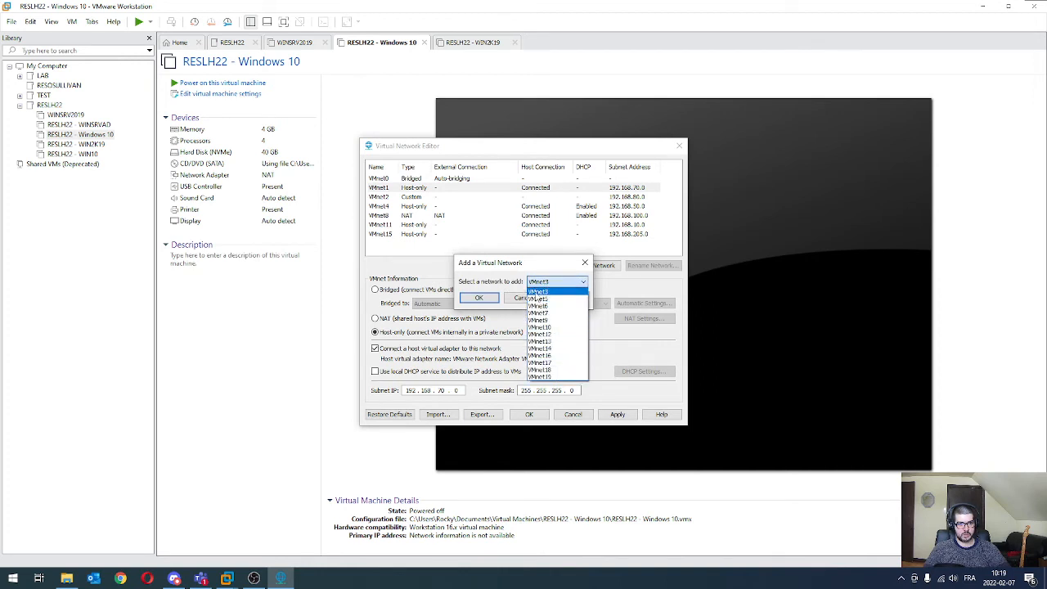
{"action": "left_click", "coordinate": [537, 293]}
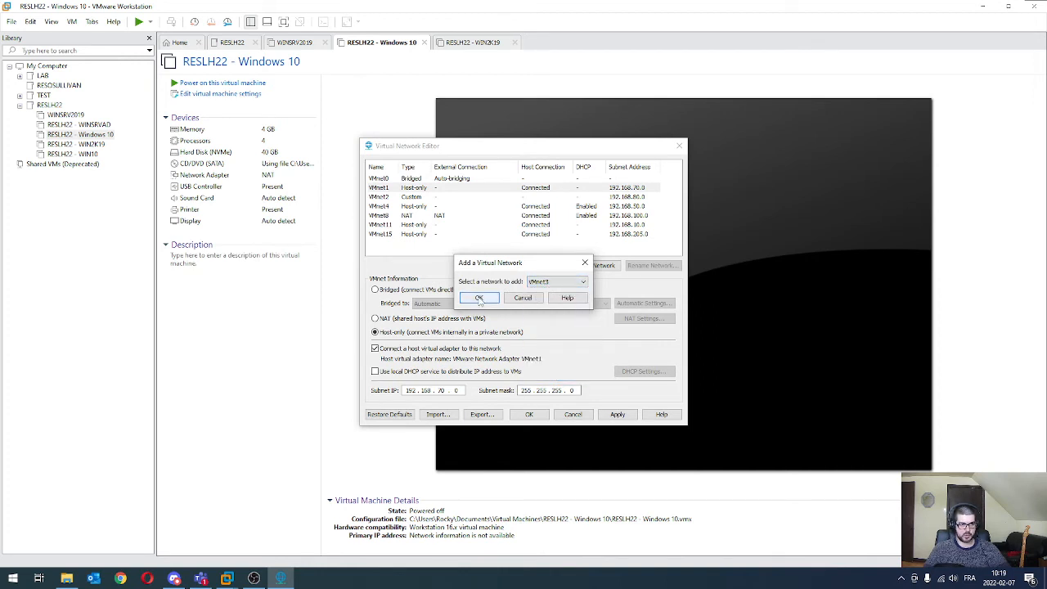
{"action": "left_click", "coordinate": [479, 299]}
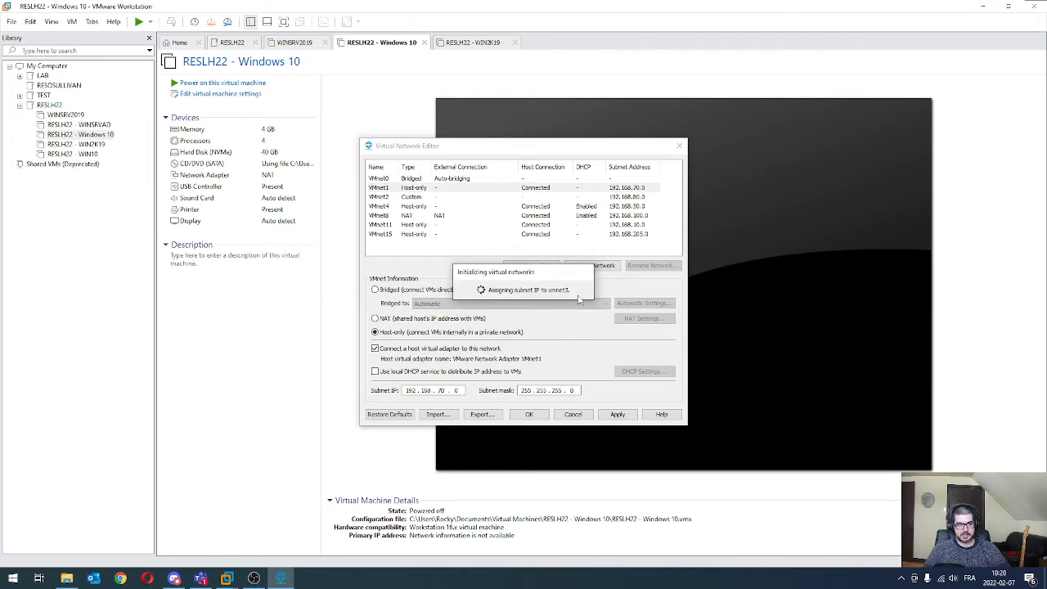
{"action": "double_click", "coordinate": [406, 391]}
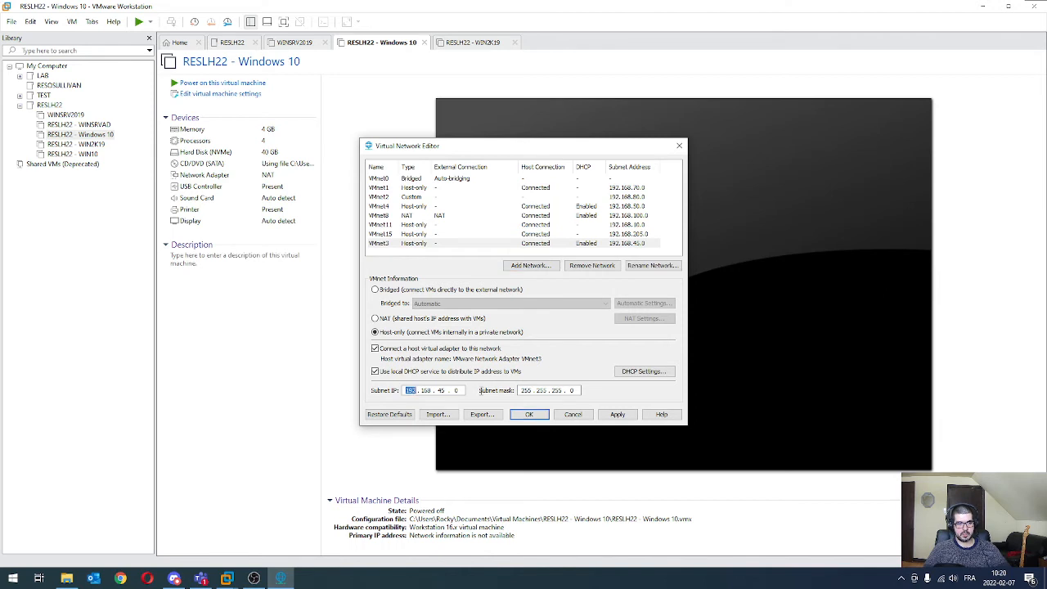
{"action": "left_click", "coordinate": [442, 390]}
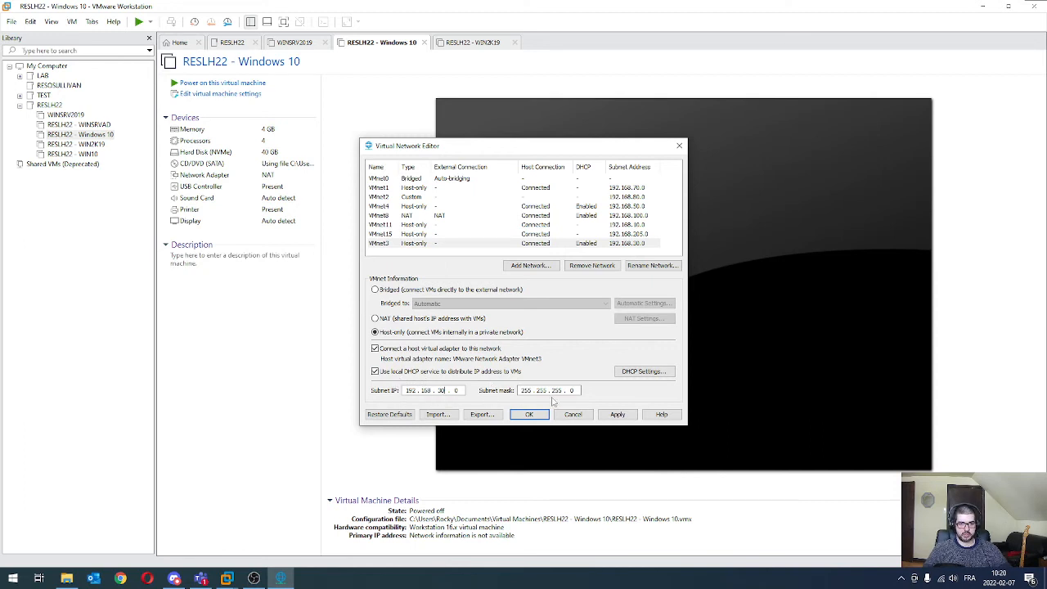
Step: Set VMnet3's DHCP address range to start at 192.168.30.128 and end at 192.168.30.254
{"action": "left_click", "coordinate": [652, 370]}
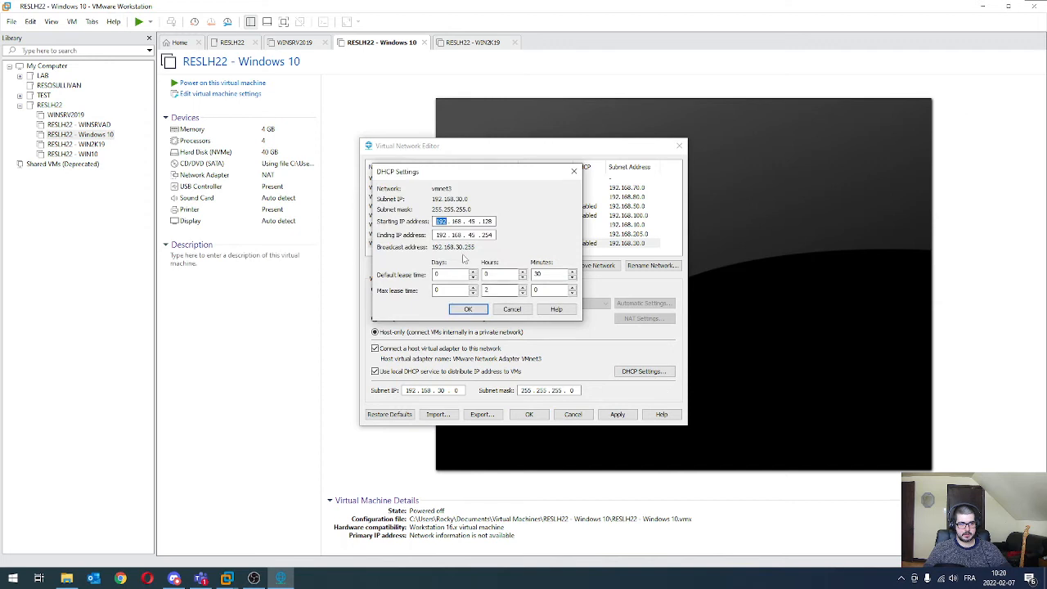
{"action": "double_click", "coordinate": [471, 221]}
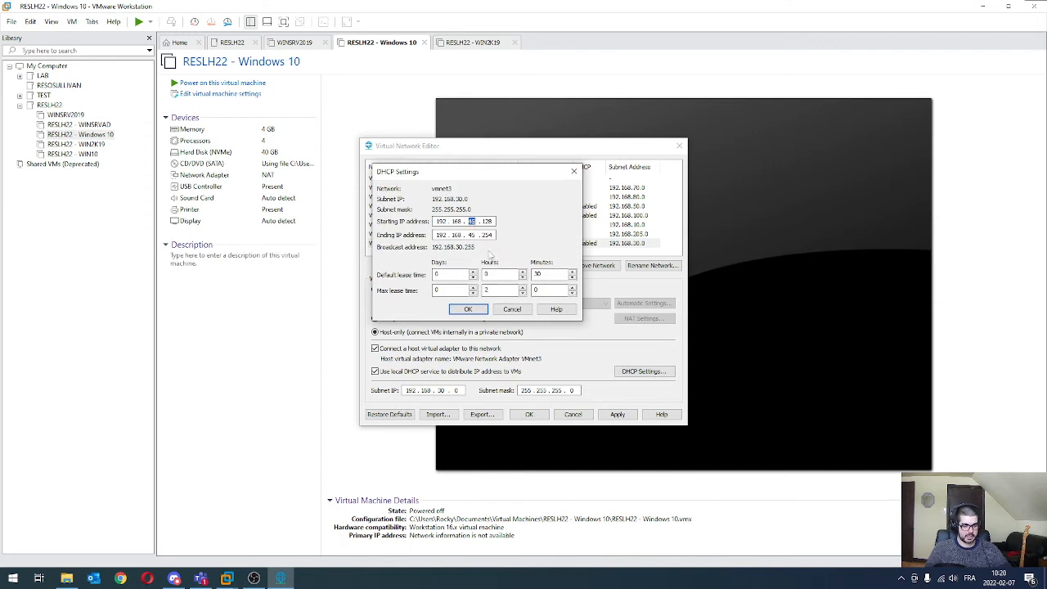
{"action": "type", "text": "30"}
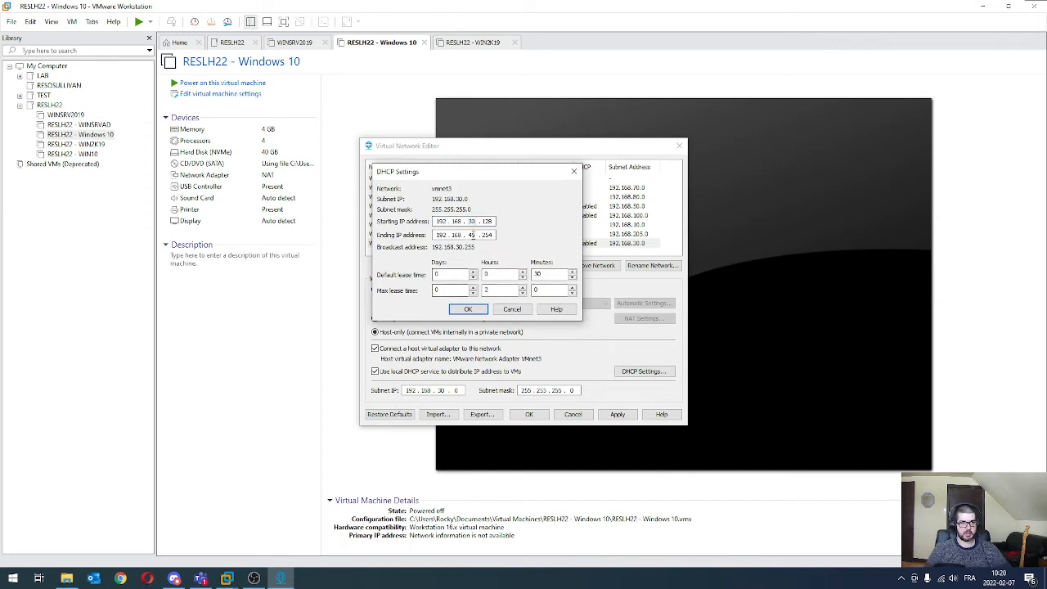
{"action": "double_click", "coordinate": [471, 234]}
{"action": "type", "text": "30"}
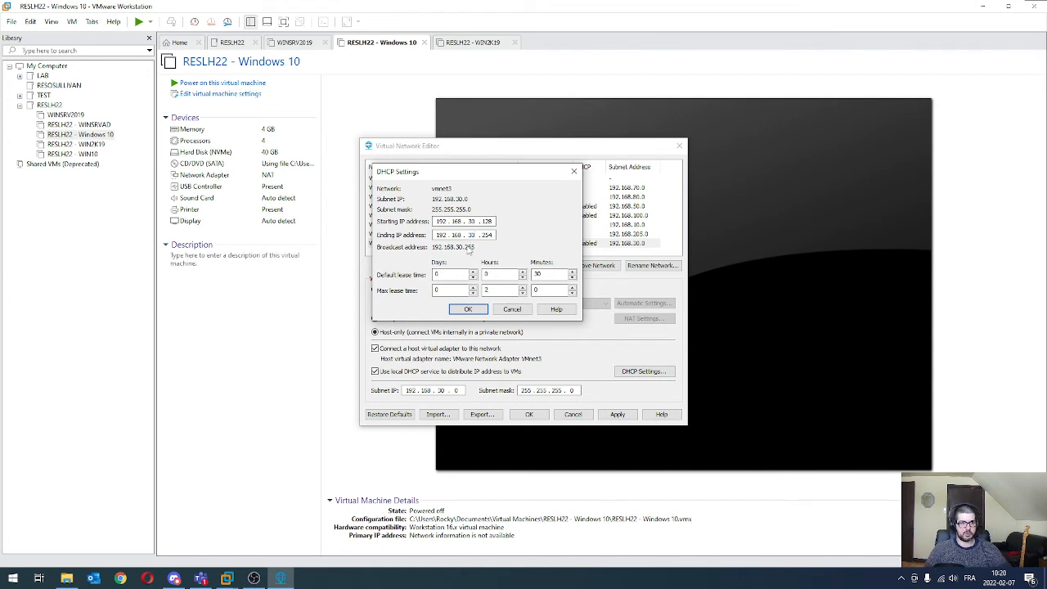
{"action": "left_click", "coordinate": [476, 311]}
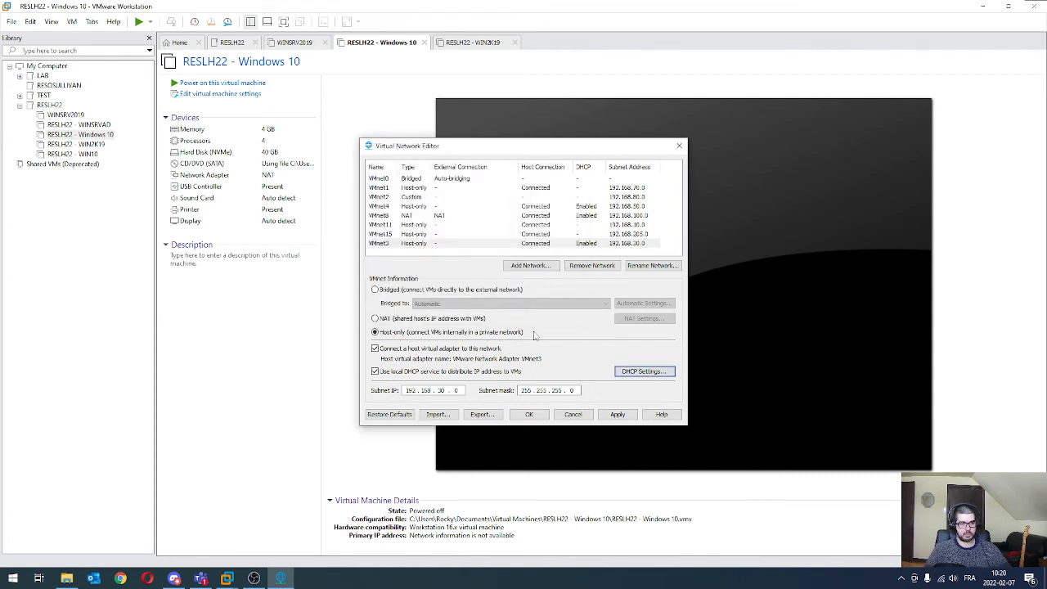
Step: Recheck VMnet3's DHCP address range, and switch its local DHCP service off and on again
{"action": "left_click", "coordinate": [644, 371]}
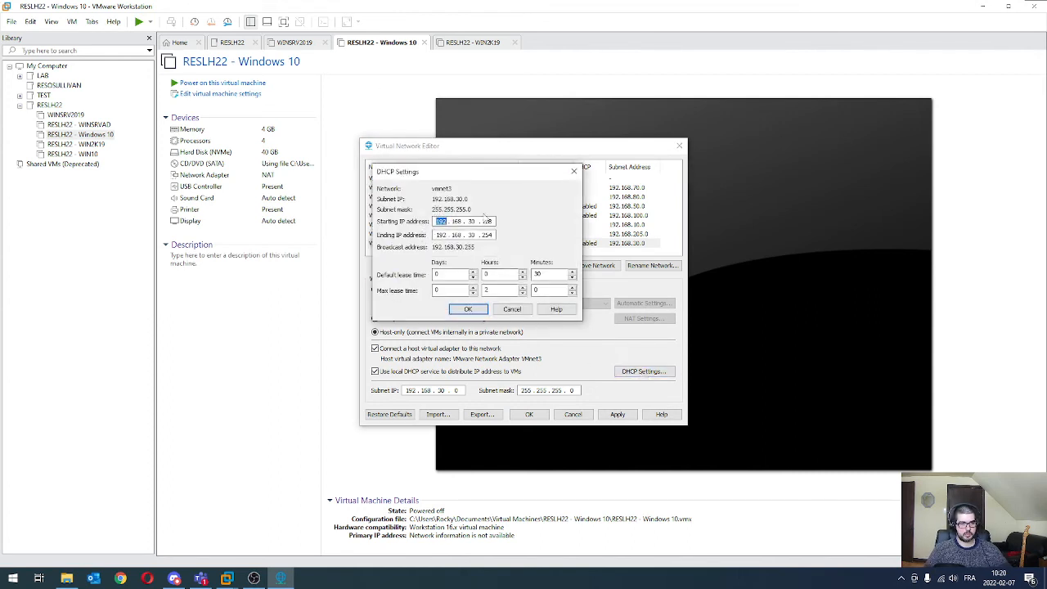
{"action": "double_click", "coordinate": [470, 221]}
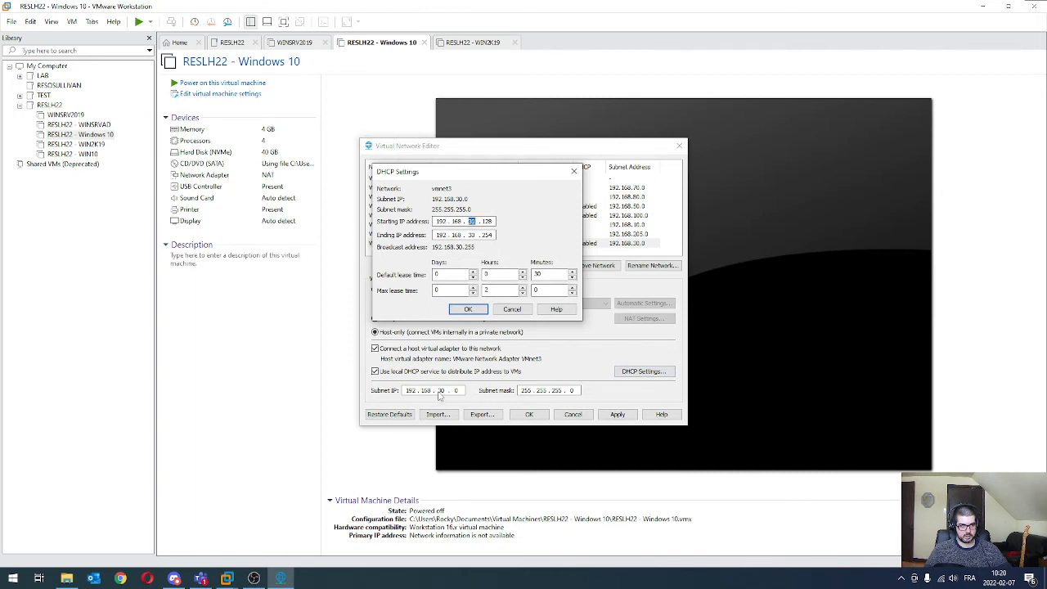
{"action": "left_click", "coordinate": [469, 311]}
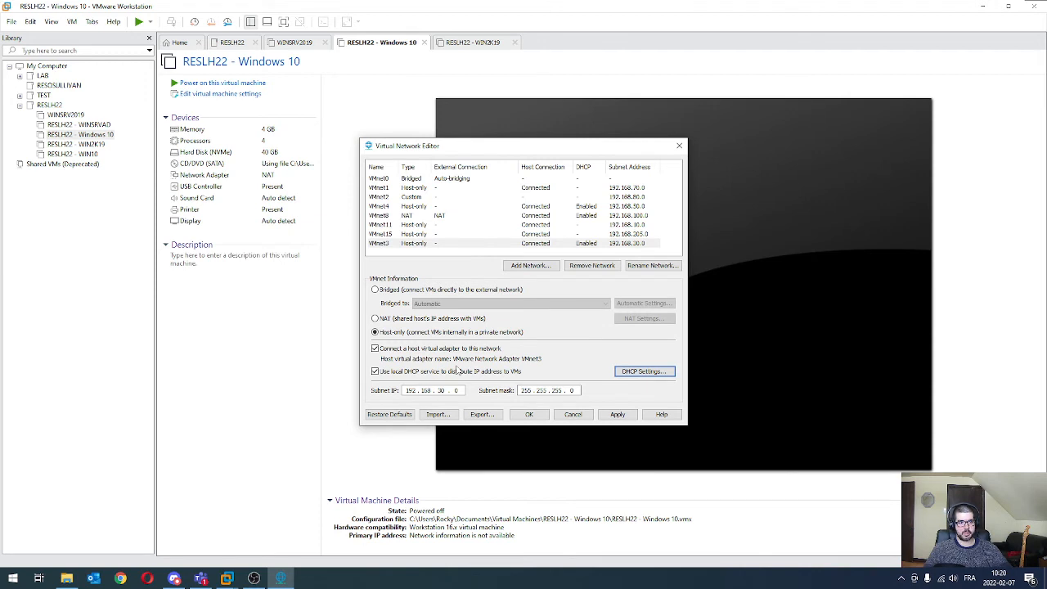
{"action": "left_click", "coordinate": [376, 372]}
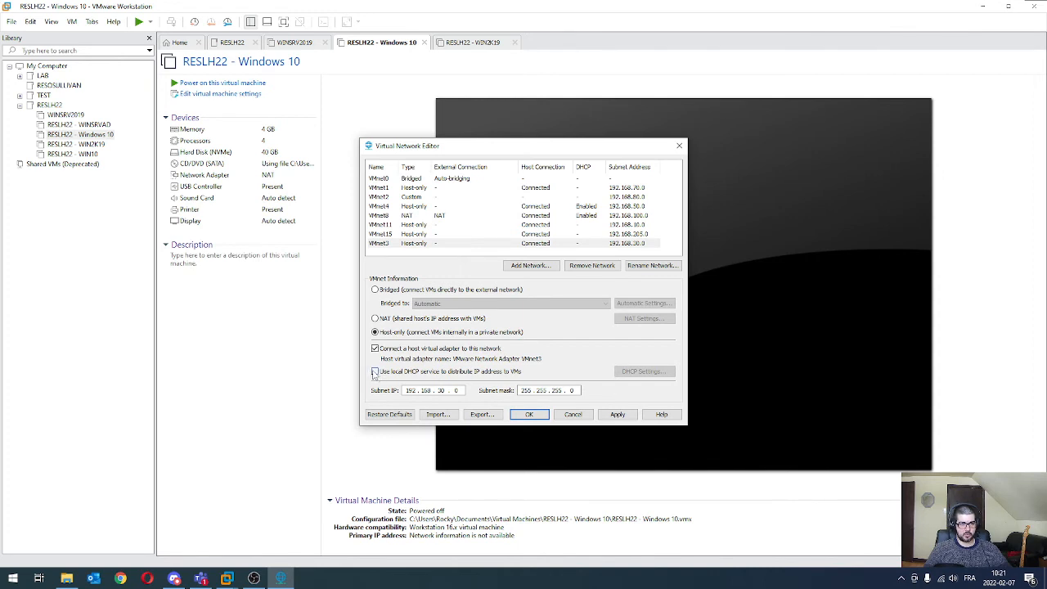
{"action": "left_click", "coordinate": [375, 371]}
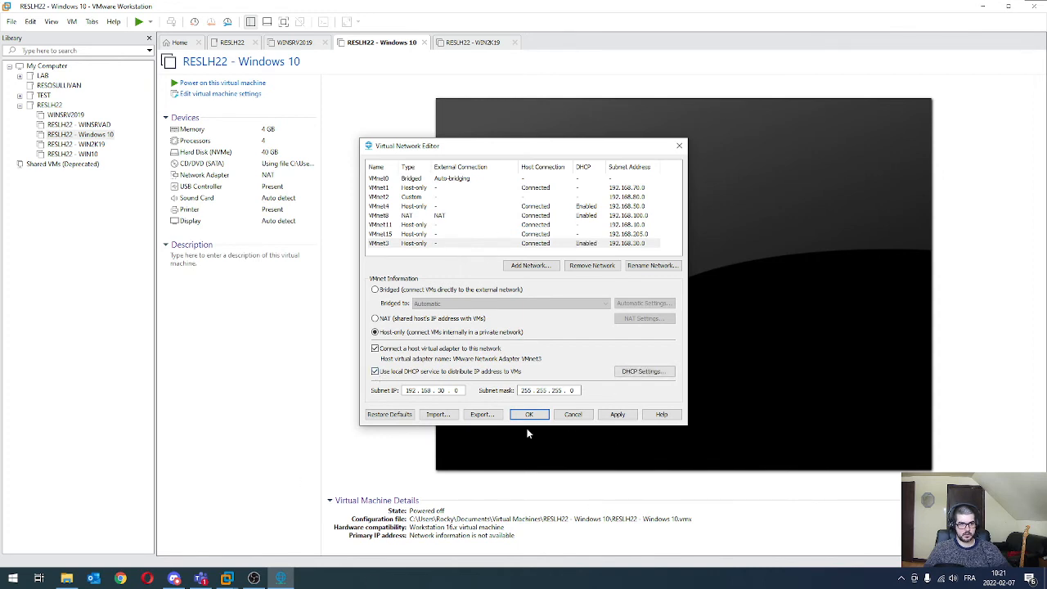
Step: Apply the virtual network configuration and close the Virtual Network Editor
{"action": "left_click", "coordinate": [605, 415]}
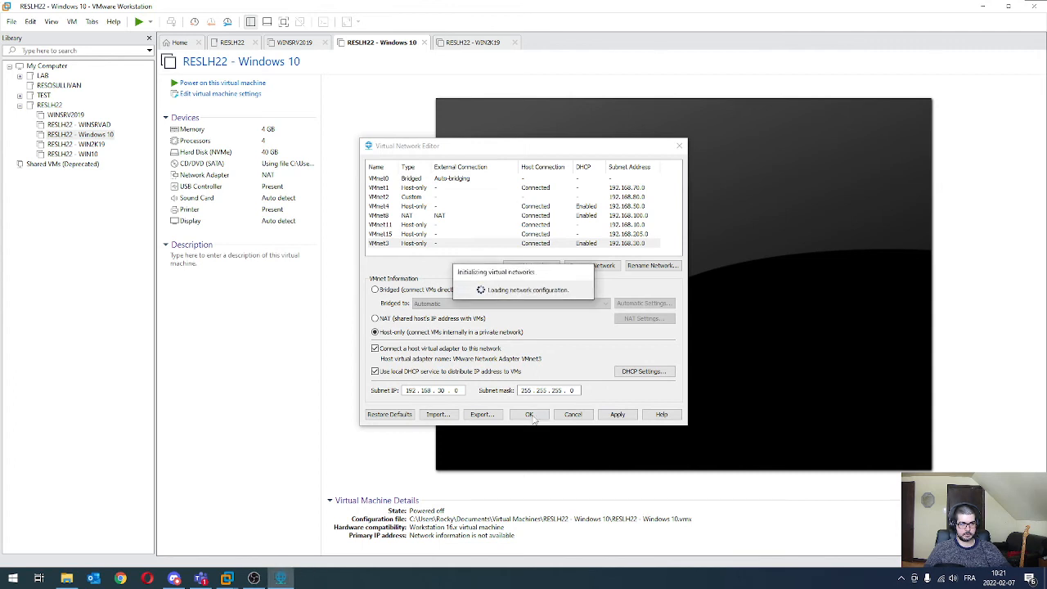
{"action": "left_click", "coordinate": [533, 418]}
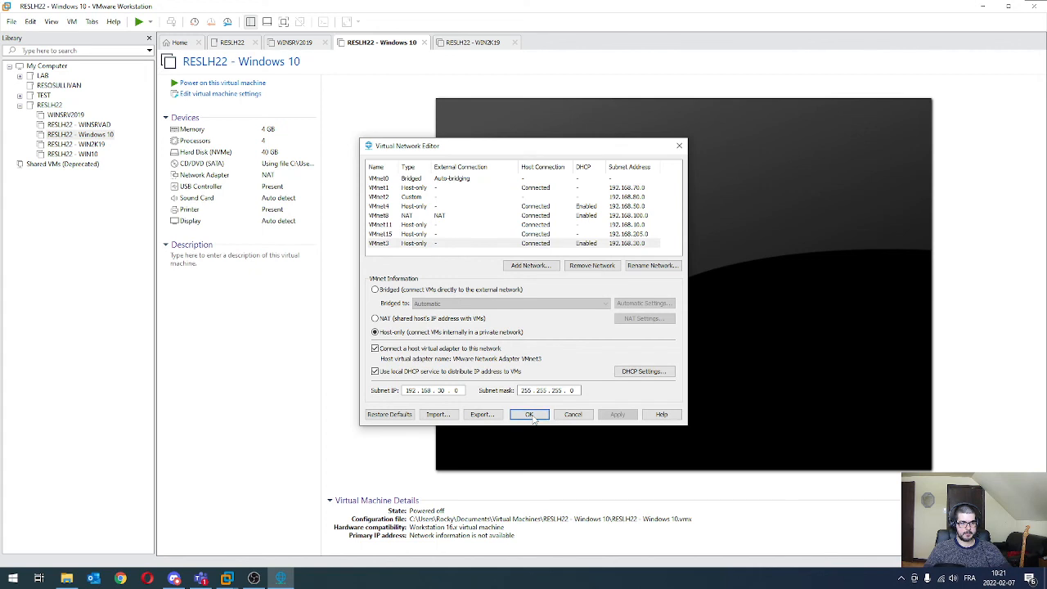
{"action": "left_click", "coordinate": [267, 301]}
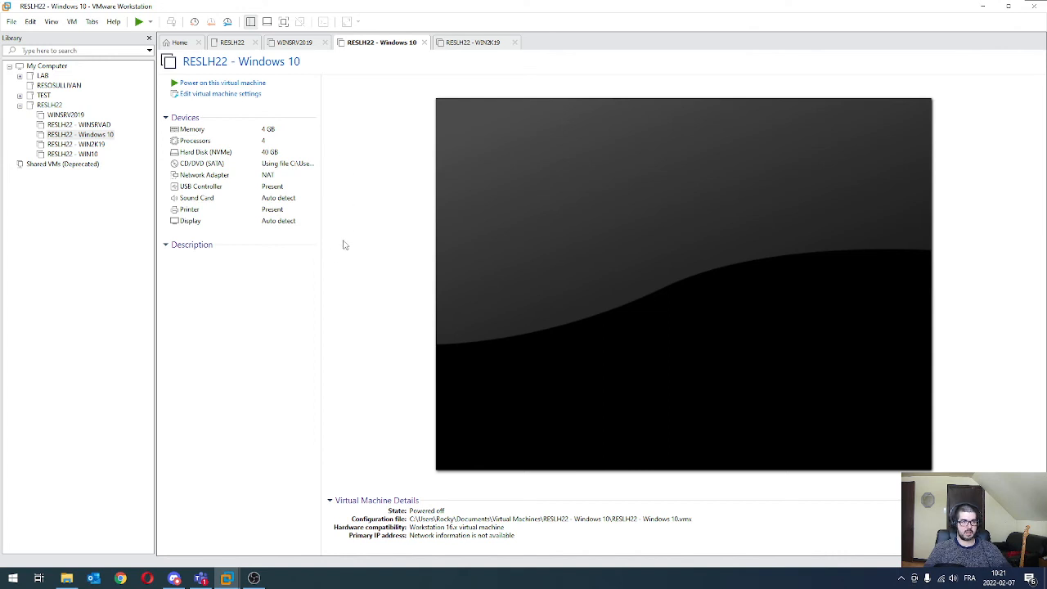
Step: Connect the network adapter of the RESLH22 - Windows 10 virtual machine to the custom virtual network VMnet3 (Host-only)
{"action": "left_click", "coordinate": [228, 95]}
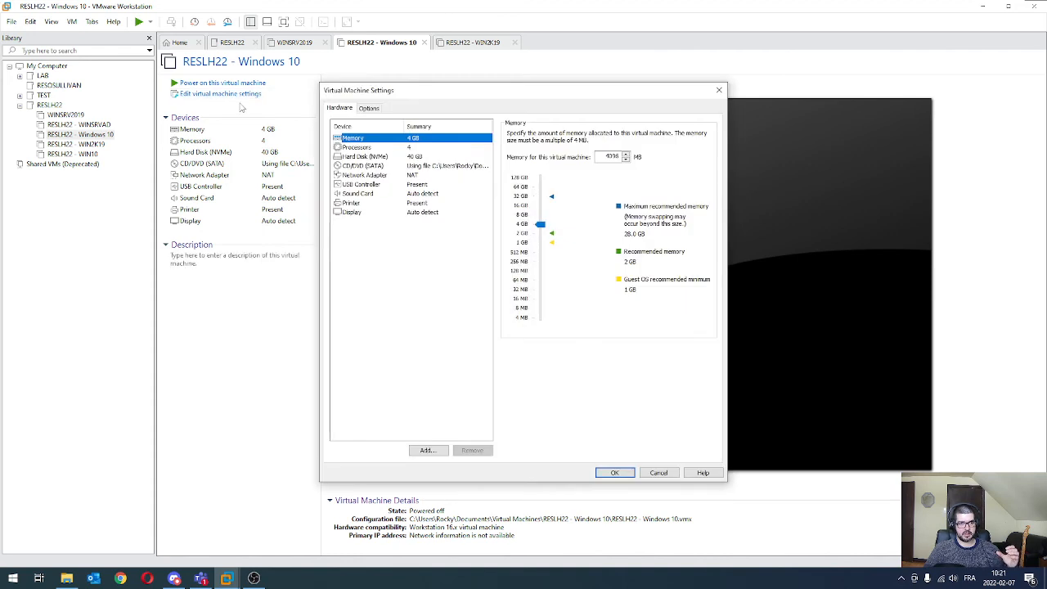
{"action": "left_click", "coordinate": [340, 175]}
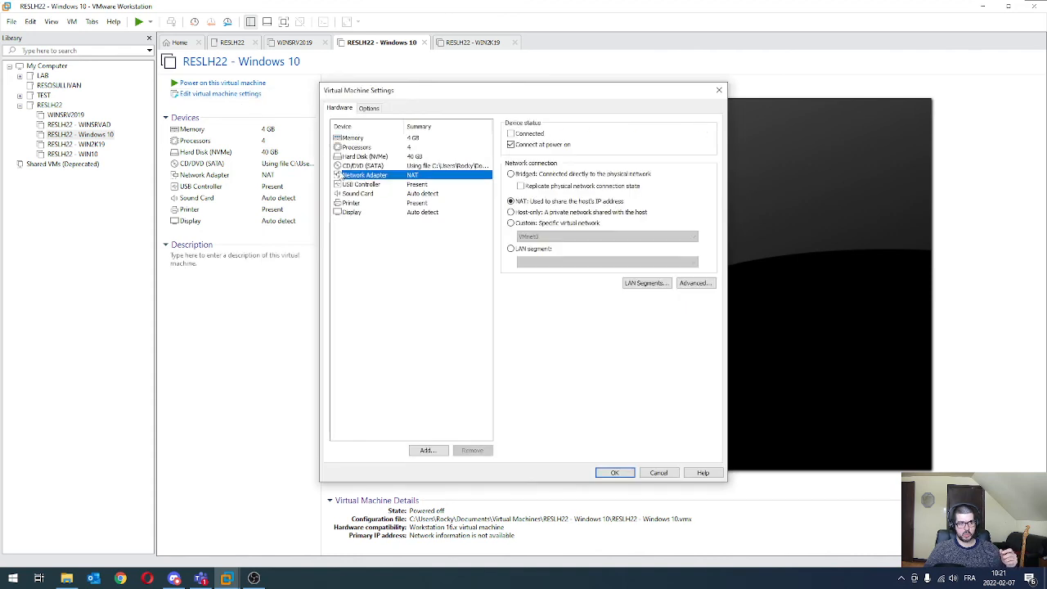
{"action": "left_click", "coordinate": [521, 223]}
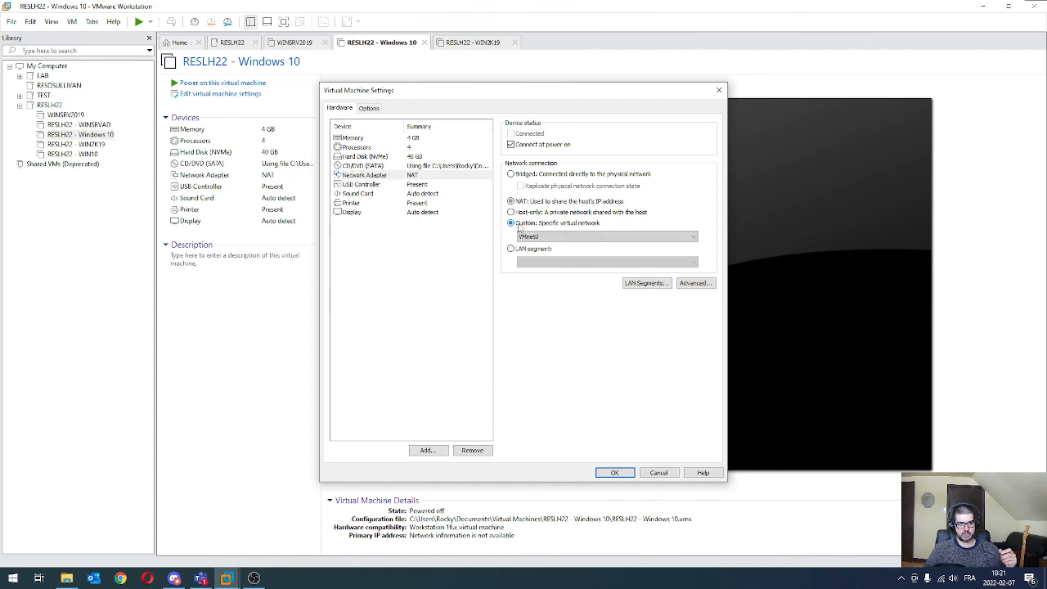
{"action": "left_click", "coordinate": [535, 239]}
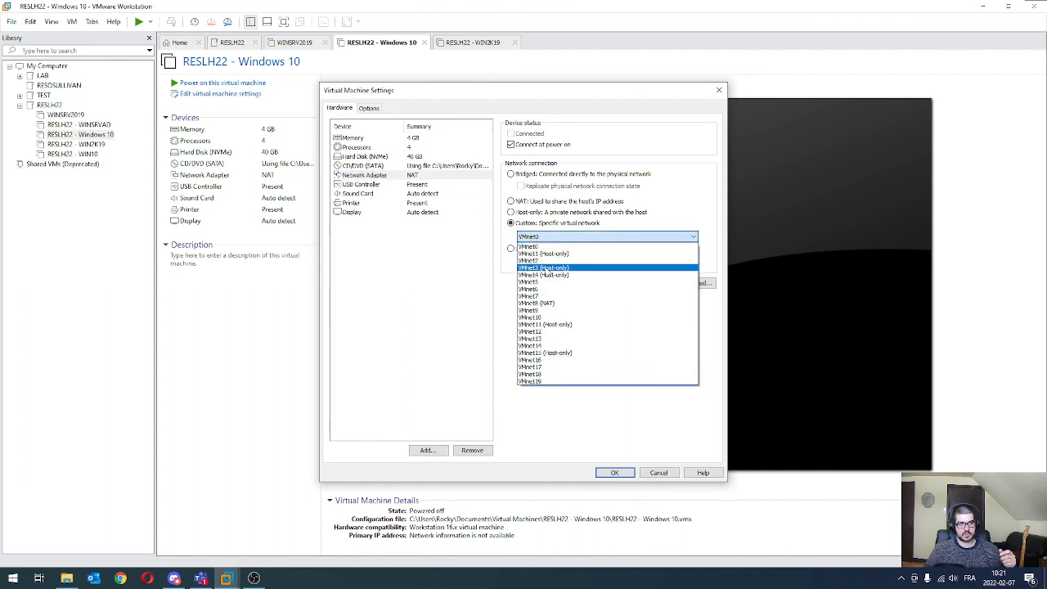
{"action": "left_click", "coordinate": [547, 270]}
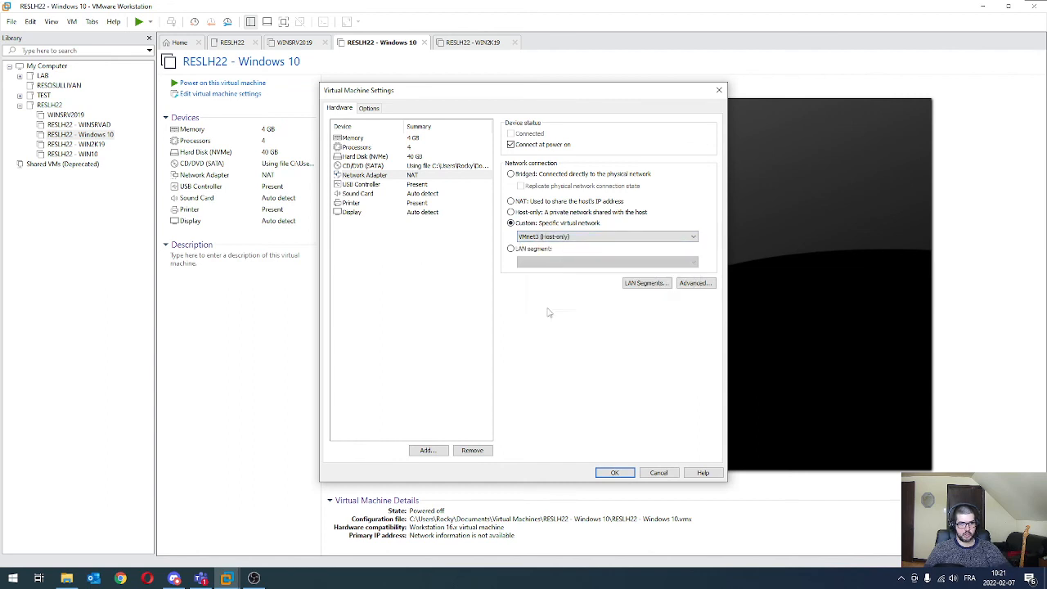
{"action": "left_click", "coordinate": [615, 473]}
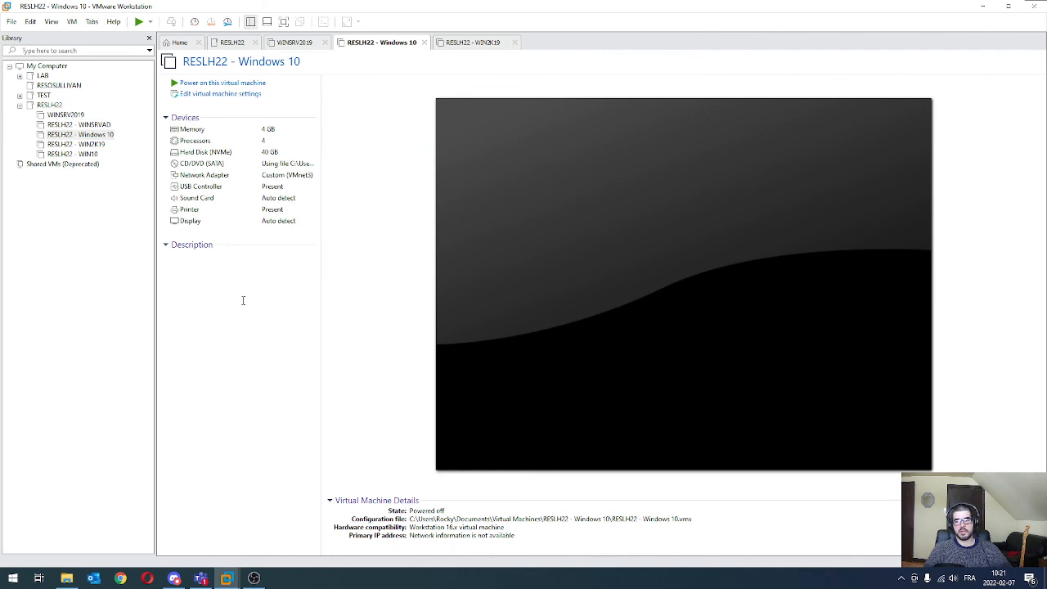